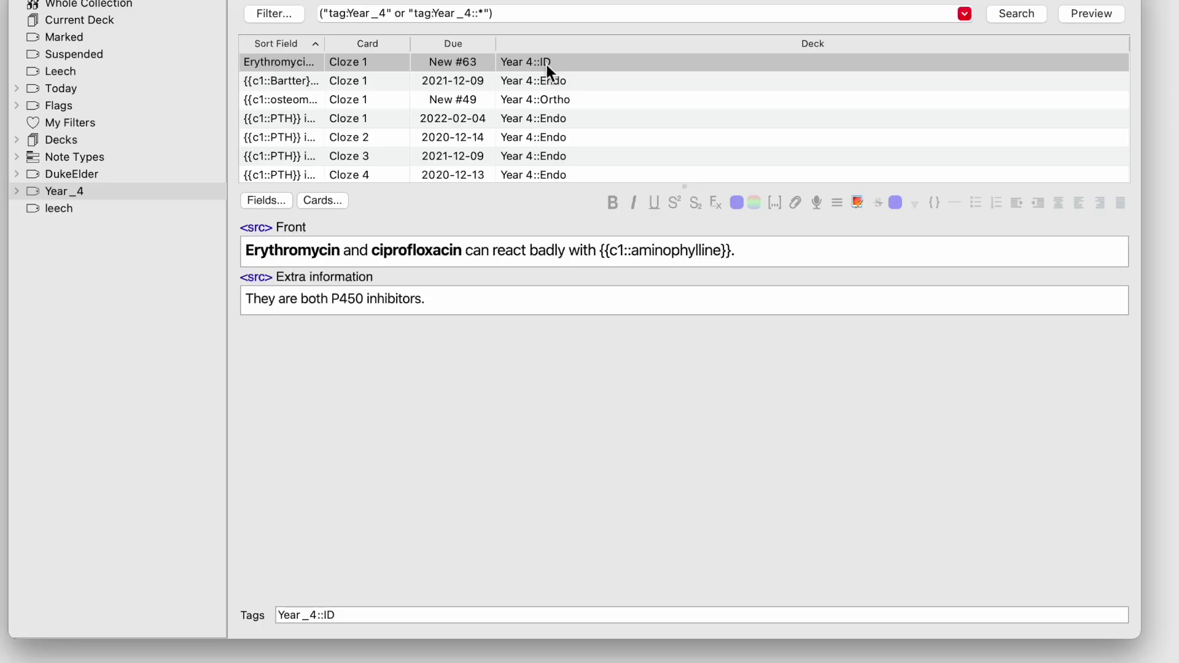
- Step through the Year_4 notes: the Bartter syndrome, osteomalacia and PTH cloze cards
key(Down)
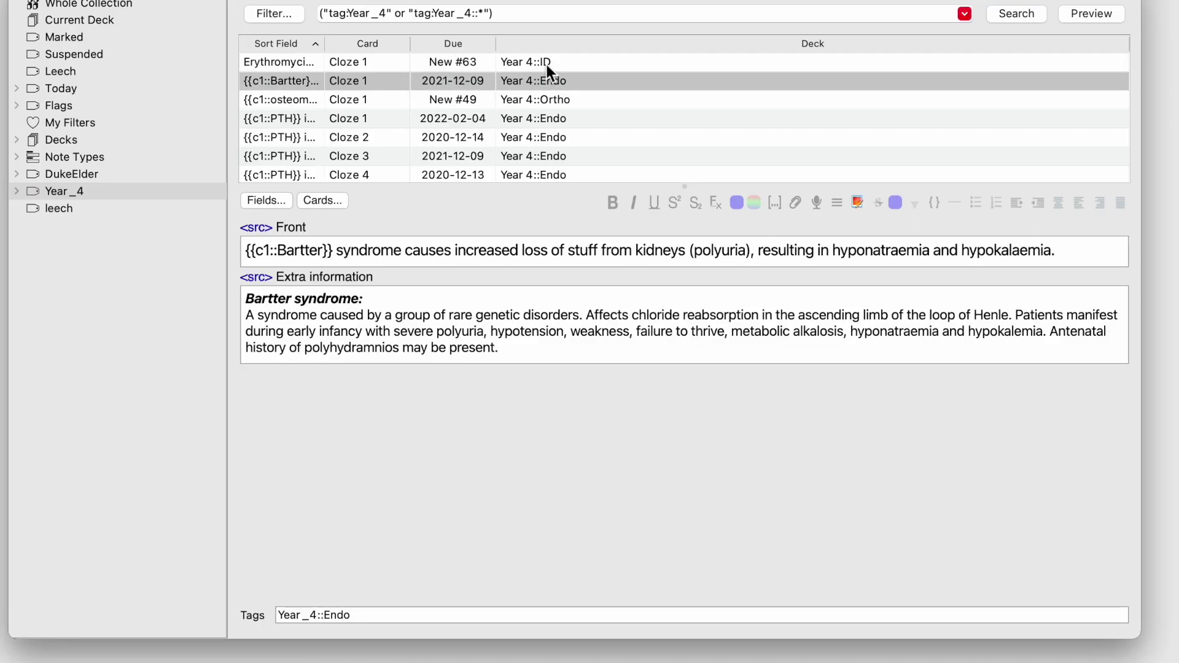
key(Down)
key(Down)
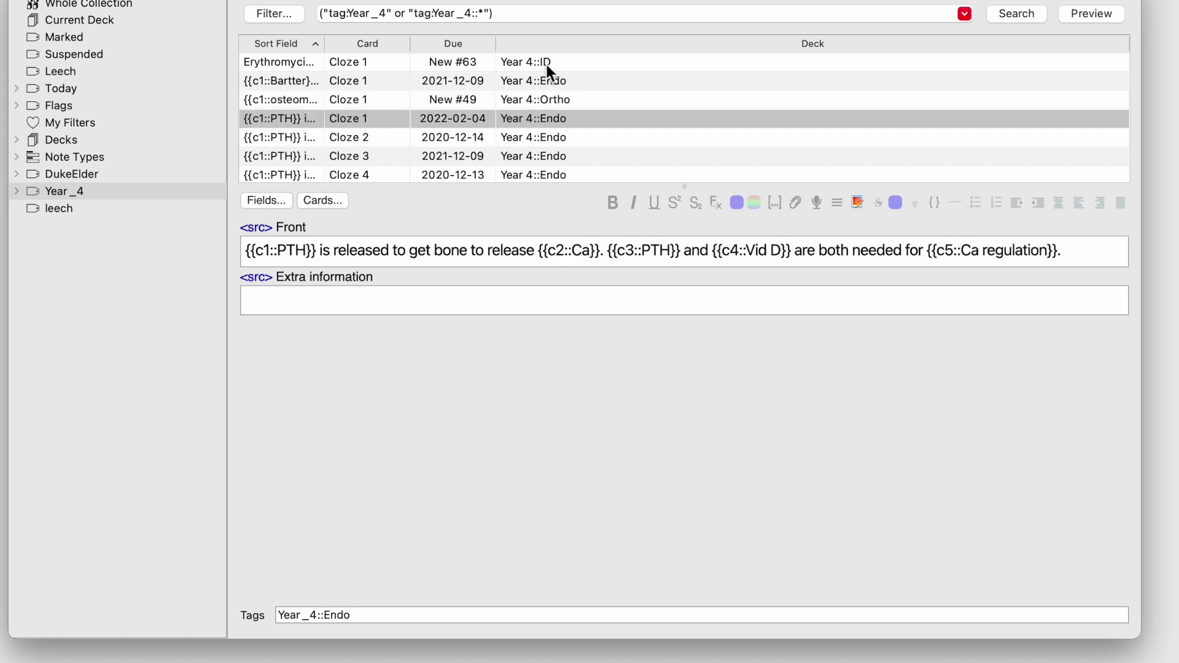
key(Down)
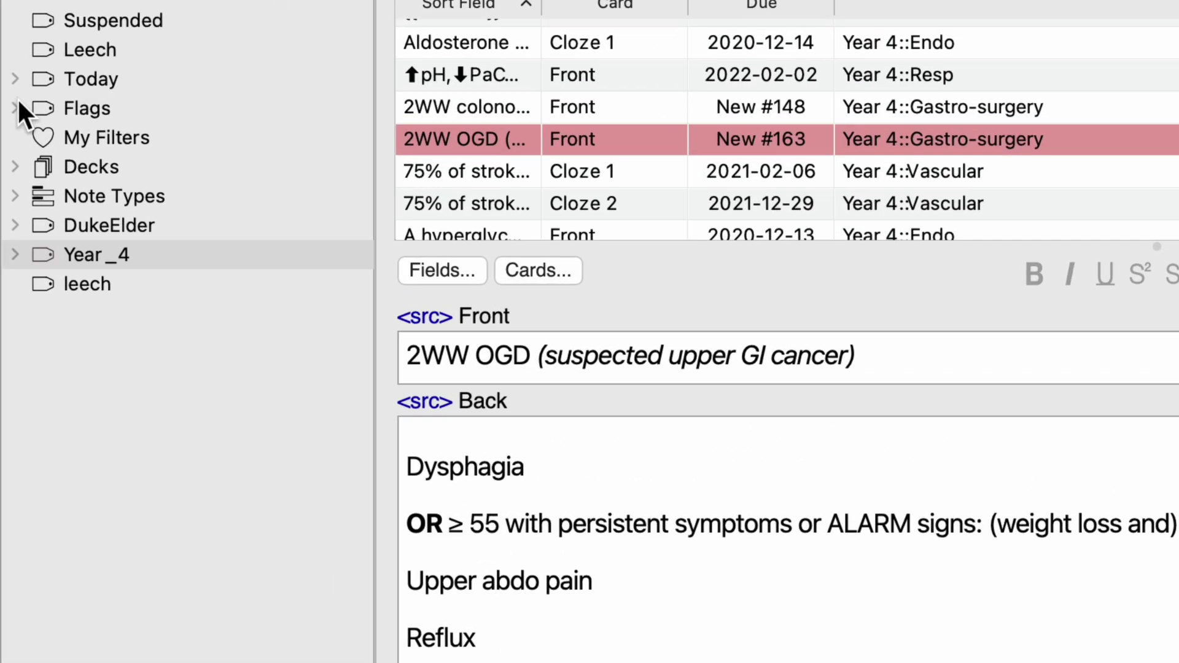
- List the red-flagged cards and paste a binocular visual-field picture into the pituitary adenoma card's Back
click(19, 105)
click(71, 137)
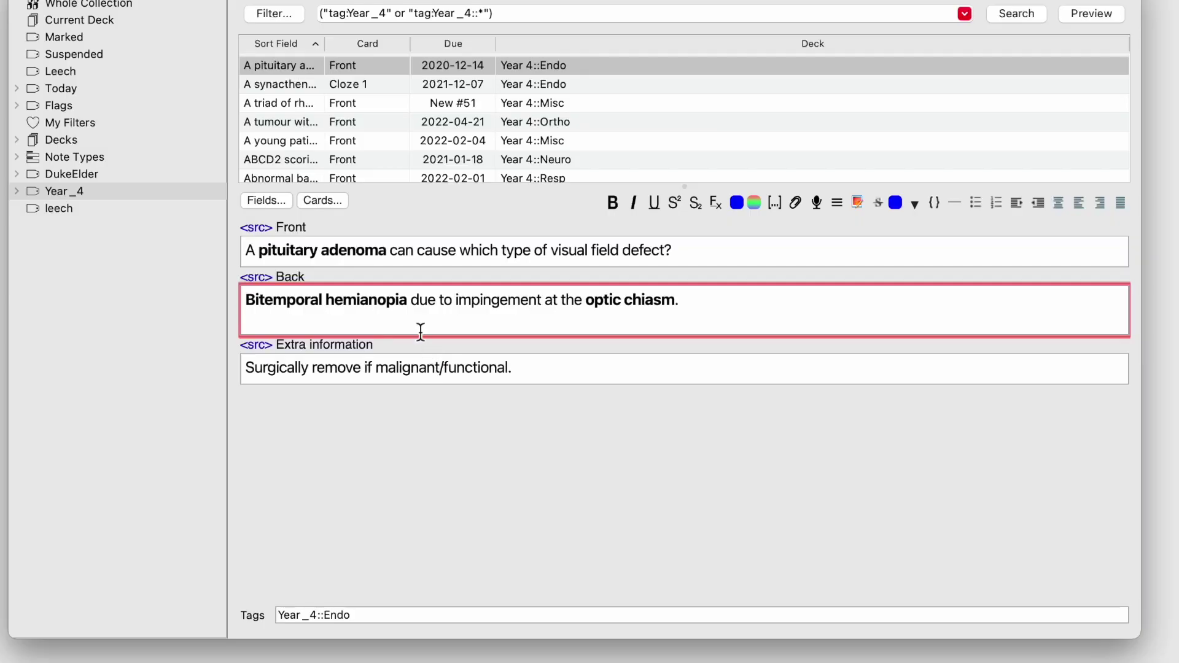
key(super+v)
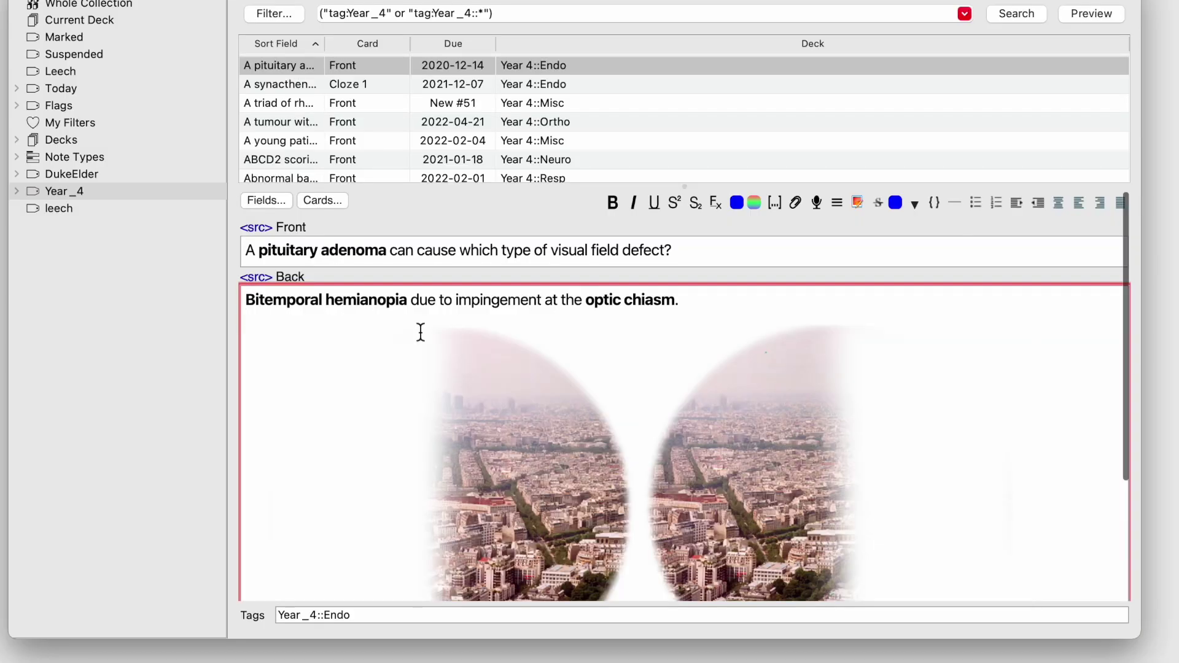
- Paste a bitemporal hemianopsia explanation into Extra information and start a new line
scroll(585, 405, down, 3)
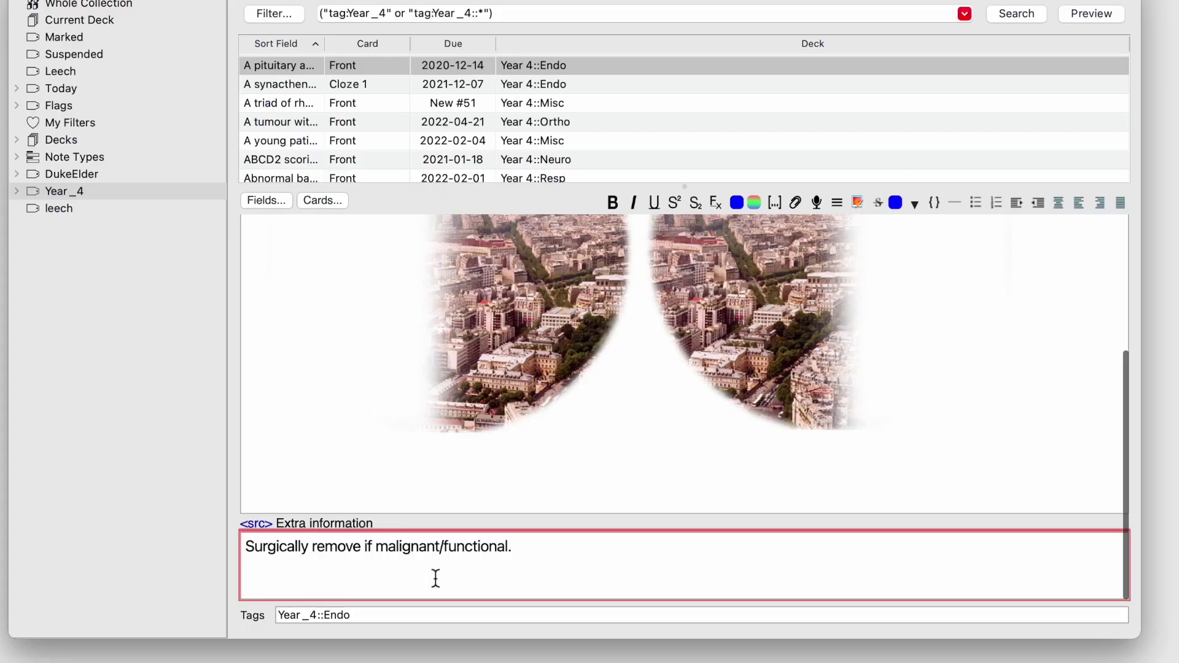
text(Bitemporal hemianopsia, is the medical description of a type of partial blindness where vision is missing in the outer half of both the right and left visual field. It is usually associated with lesions of the optic chiasm, the area where the optic nerves from the right and left eyes cross near the pituitary gland.)
key(Return)
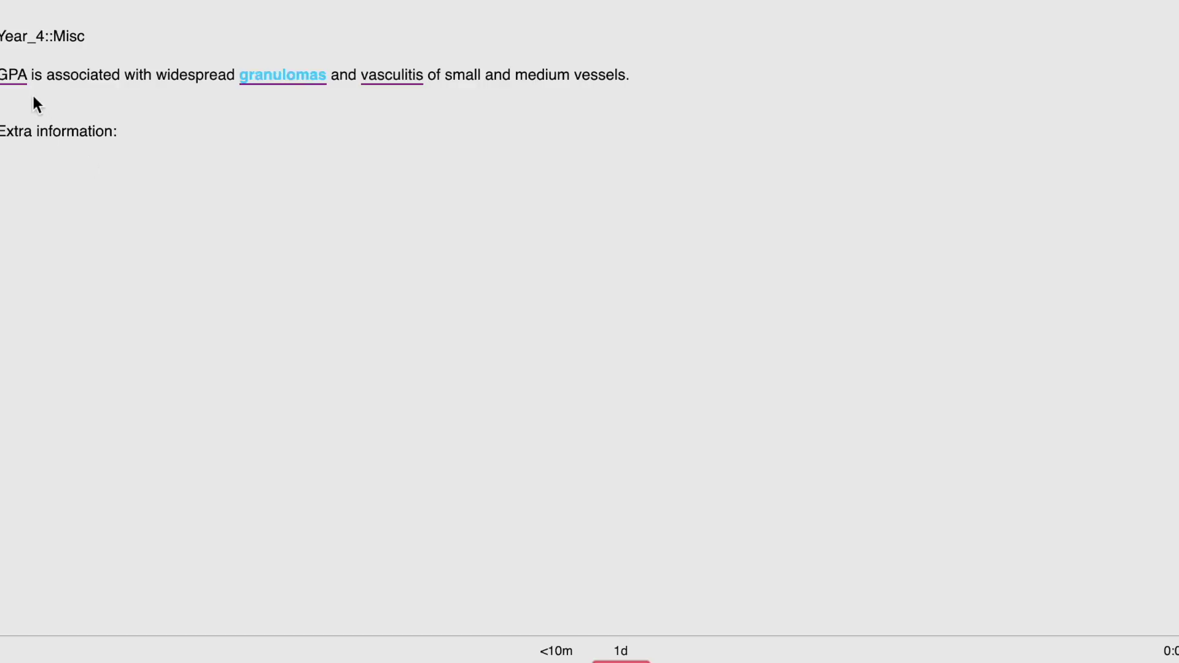
- Paste a paragraph describing GPA into the card's Extra information field
mouse_move(22, 81)
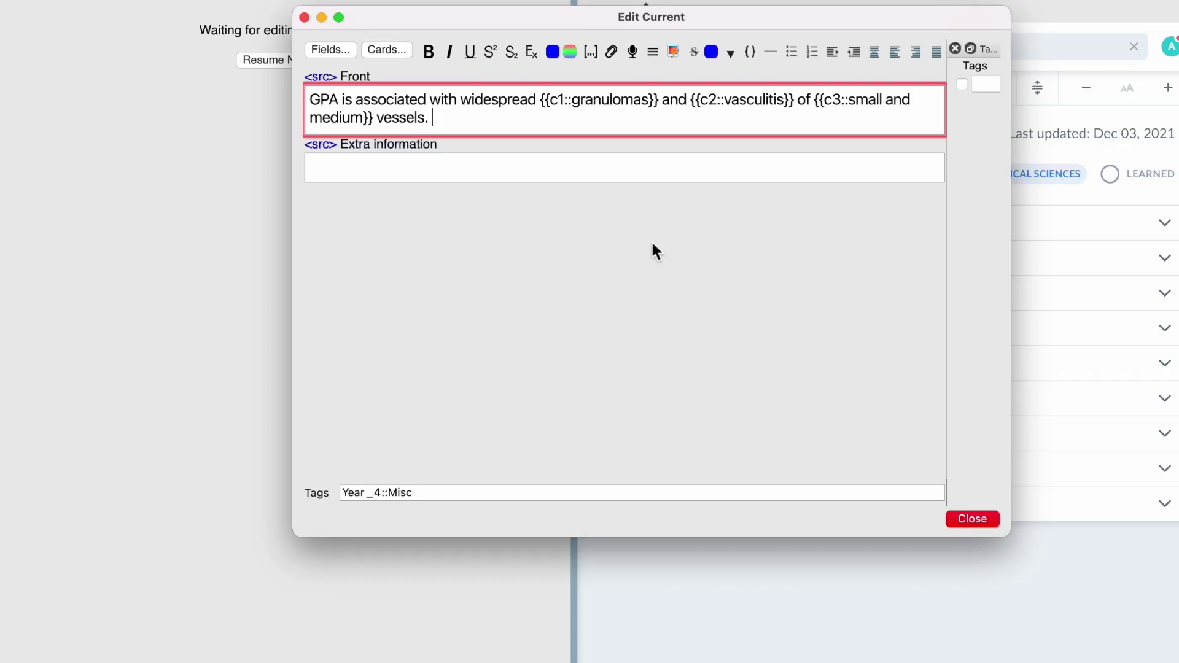
click(588, 176)
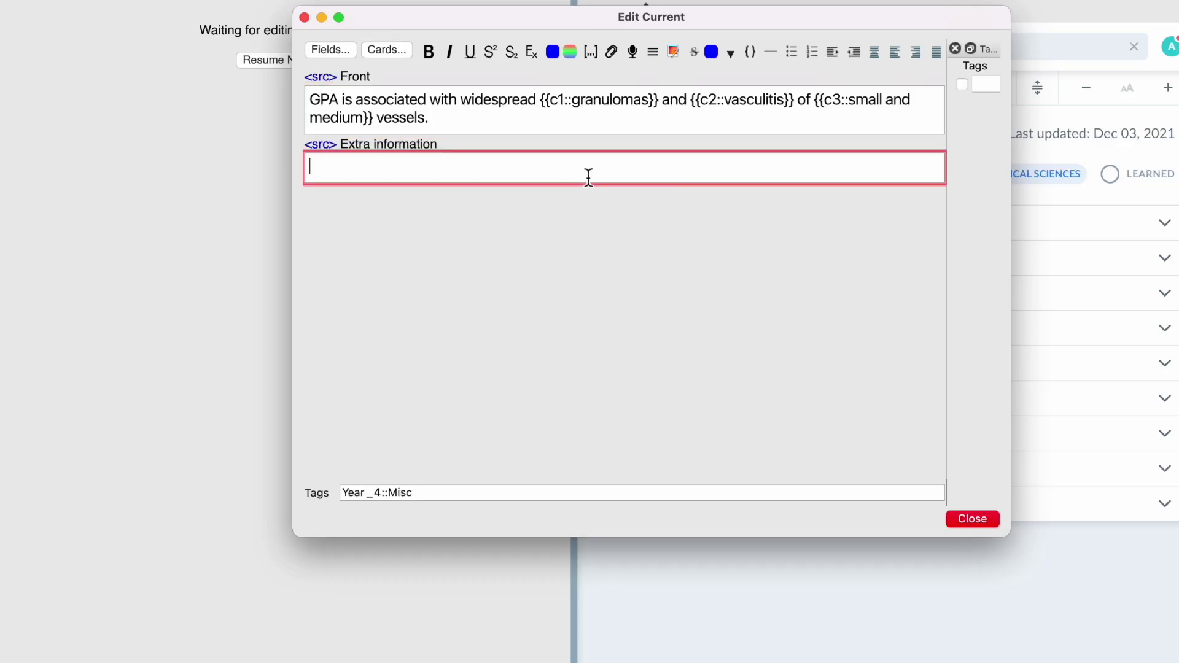
text(An immune-mediated, necrotizing vasculitis affecting small- and medium-sized vessels in the upper and lower respiratory tract, eyes, and/or kidneys that is associated with the formation of noncaseating granulomas. Initial symptoms include chronic sinusitis, rhinitis, otitis media, ocular conditions, and/or skin lesions.)
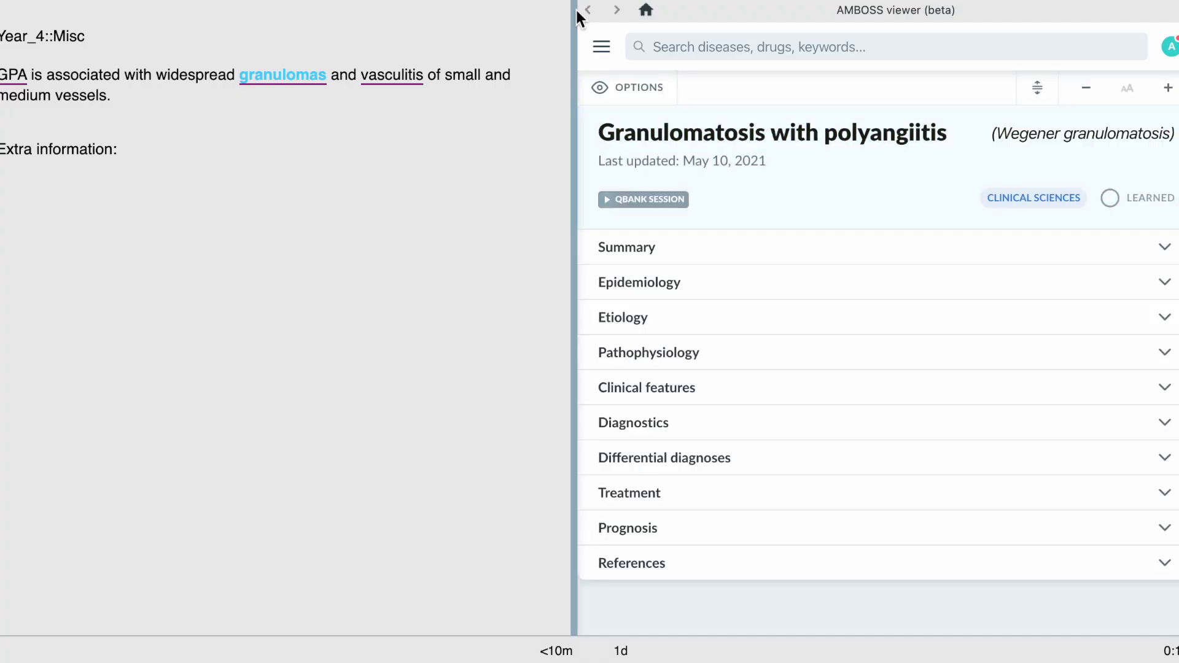
- Expand and collapse the Summary, Clinical features and Treatment sections of the AMBOSS GPA article
click(756, 253)
click(756, 255)
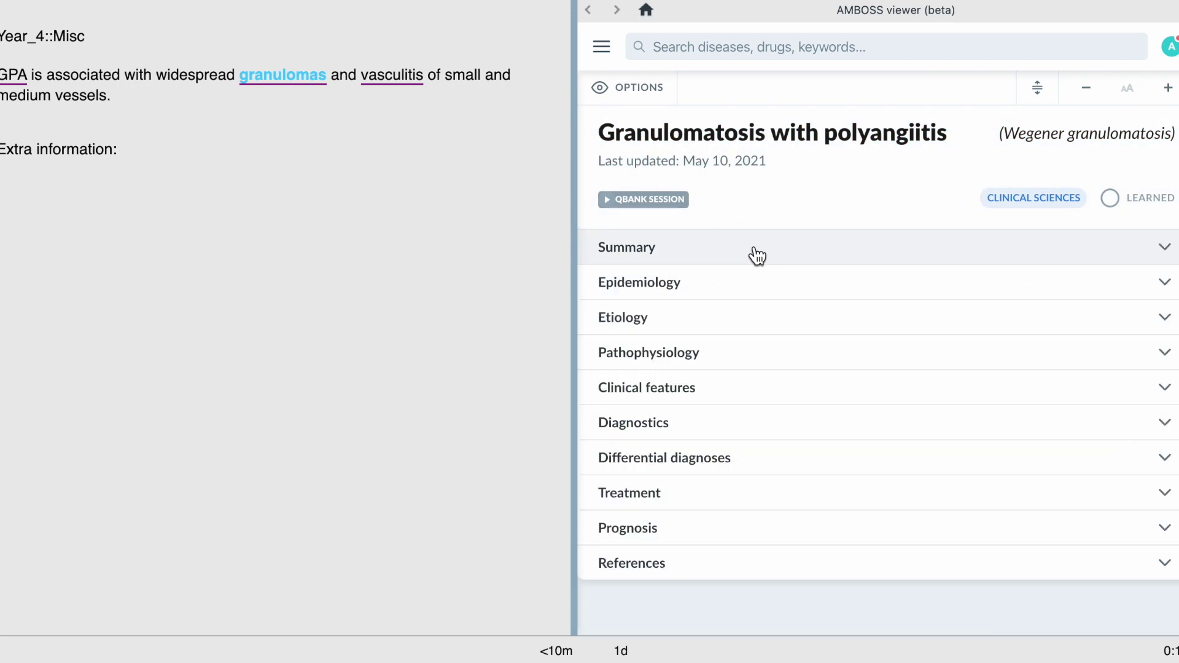
click(761, 384)
click(761, 384)
click(725, 495)
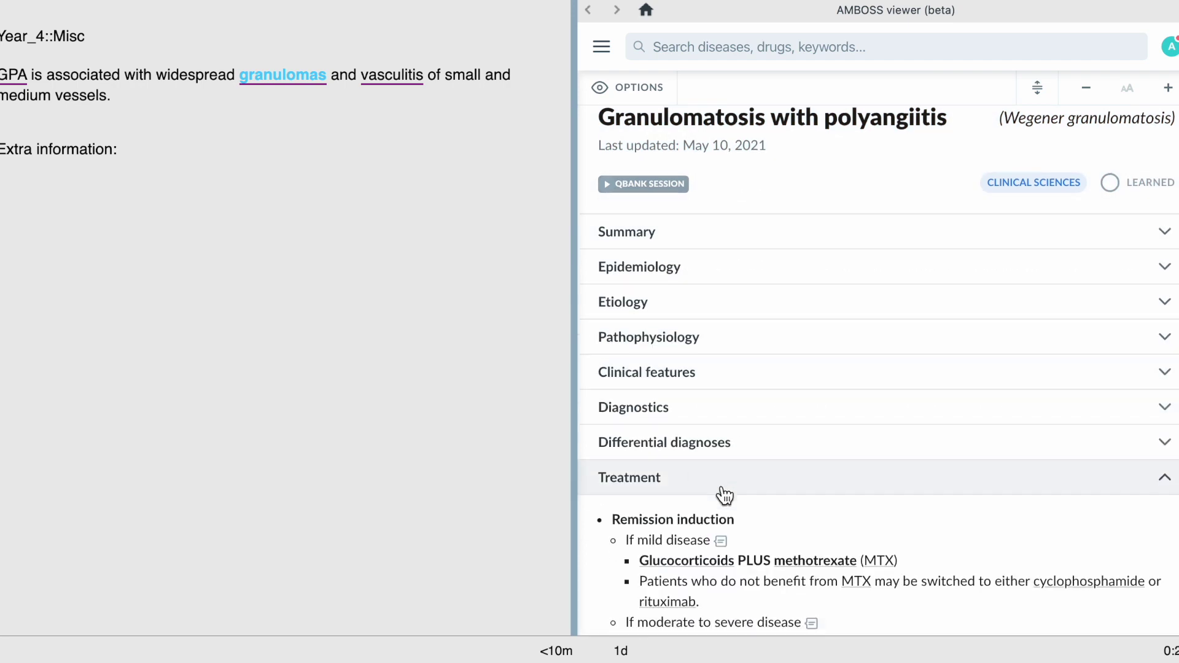
click(705, 458)
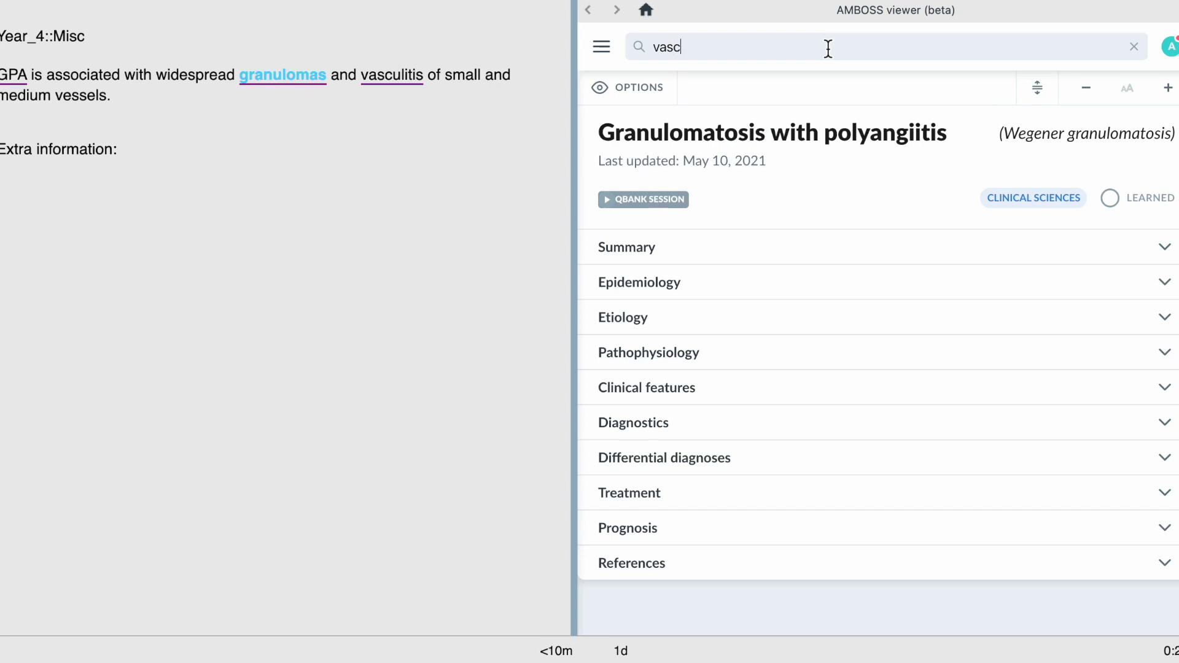
- Search the AMBOSS viewer for 'vasculitis' and open the Vasculitides article
text(uli)
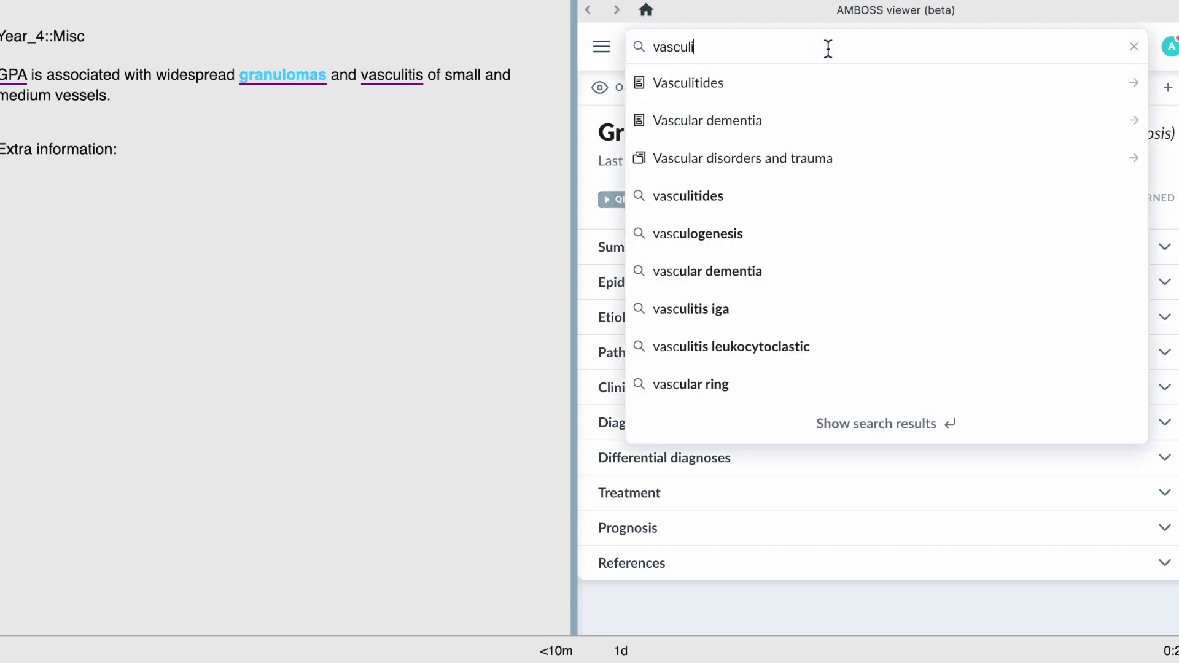
text(tis)
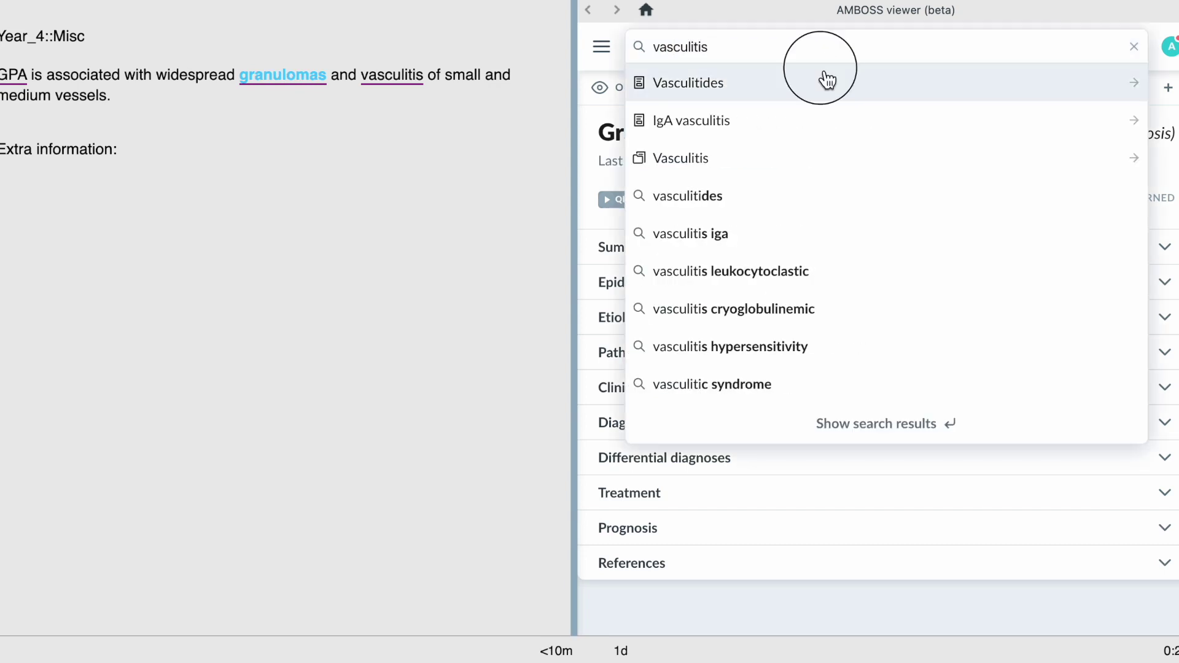
click(824, 79)
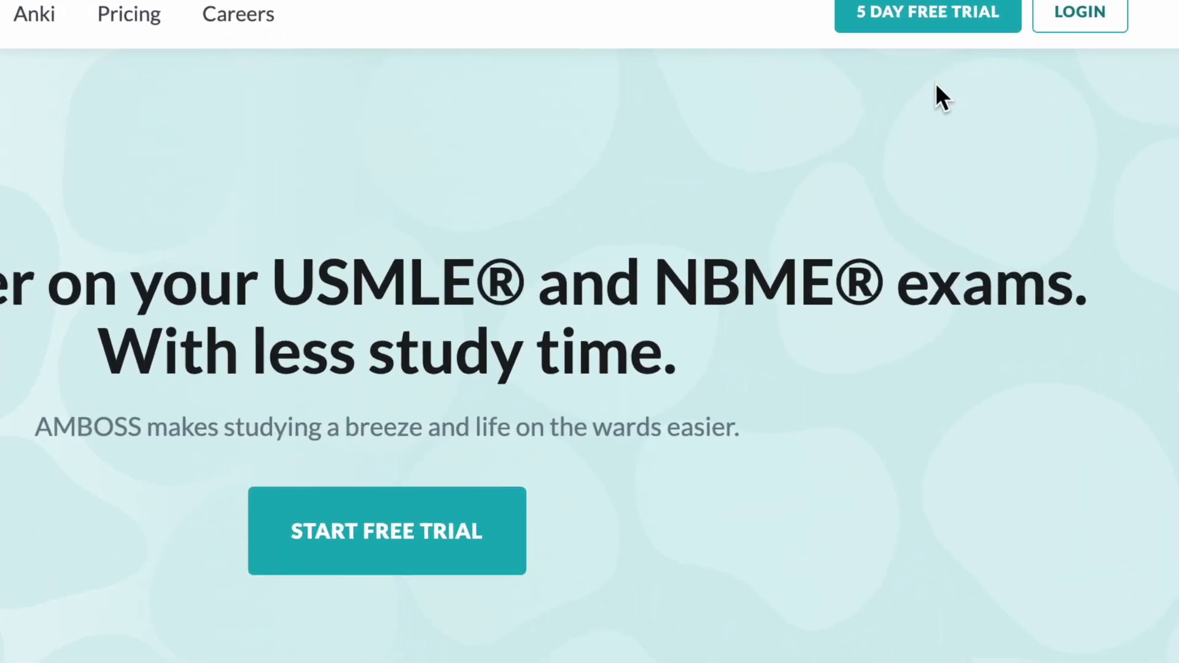
click(936, 6)
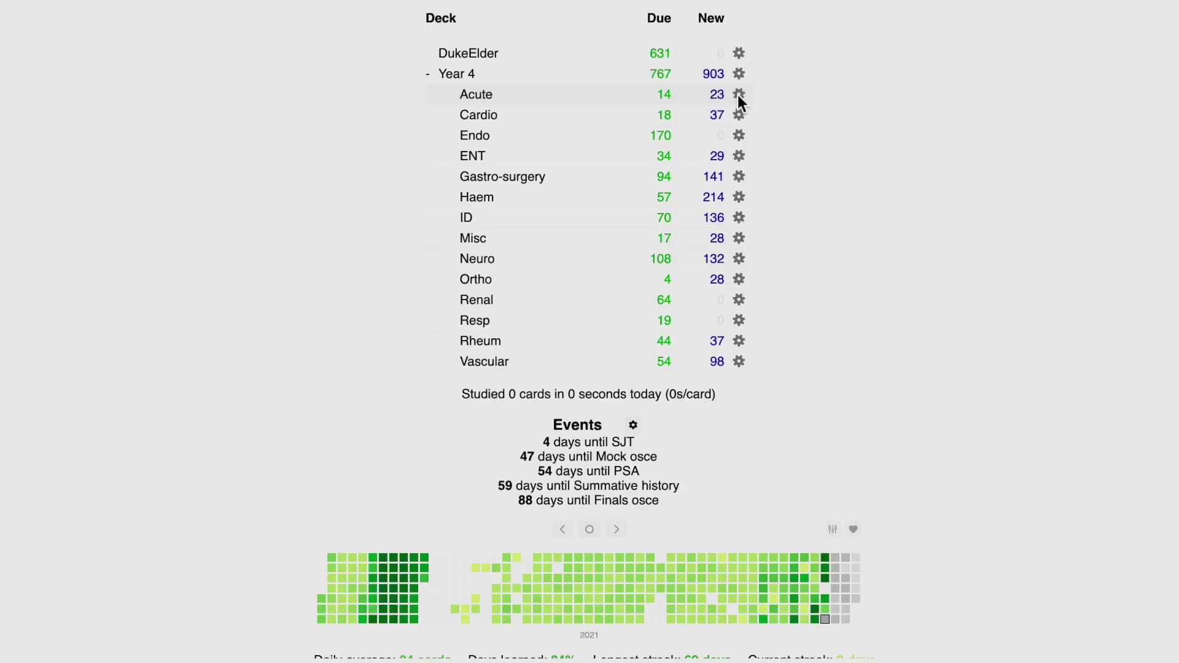
- Open the Acute deck's options and select the New cards/day value
click(738, 95)
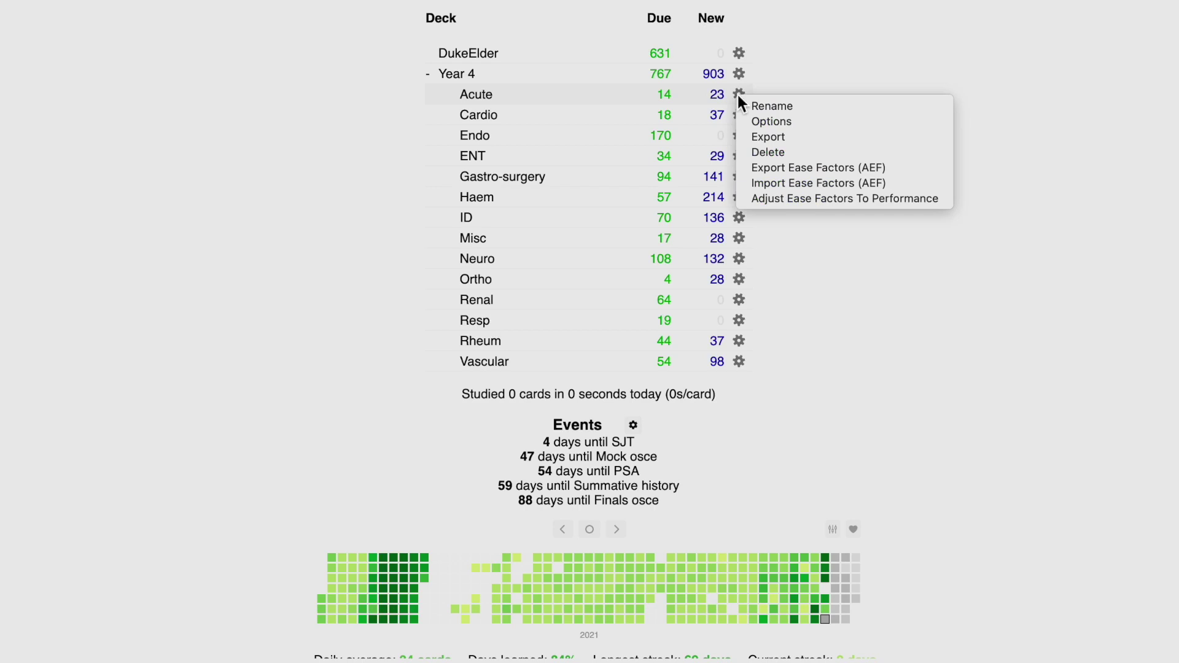
click(760, 121)
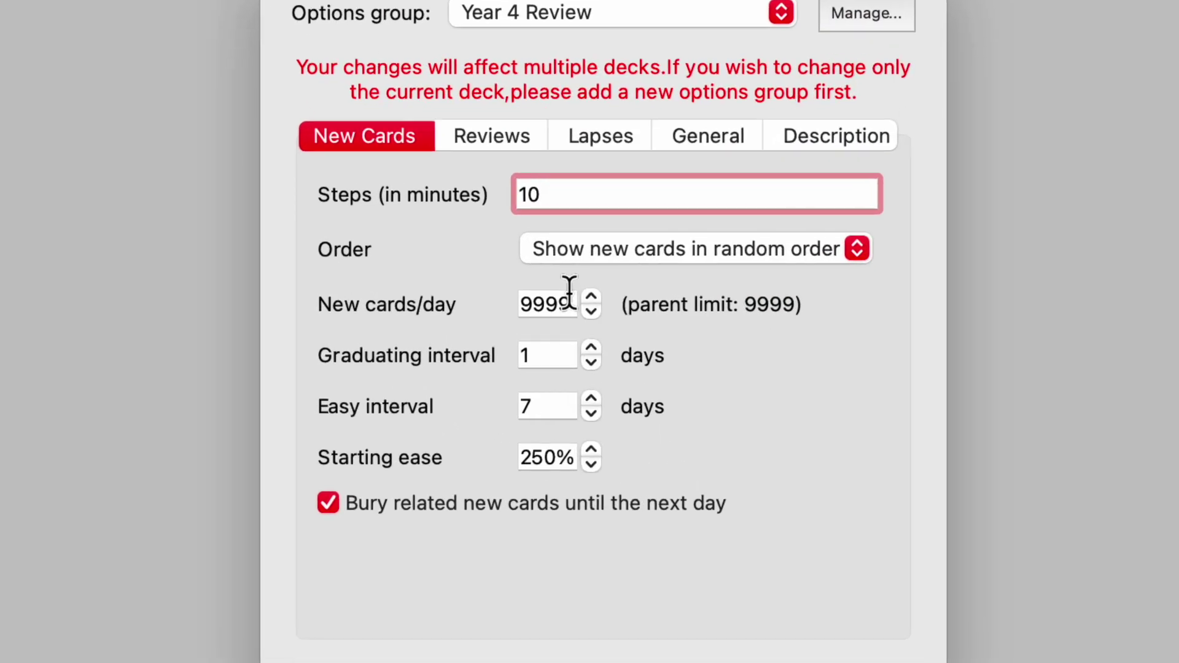
click(554, 298)
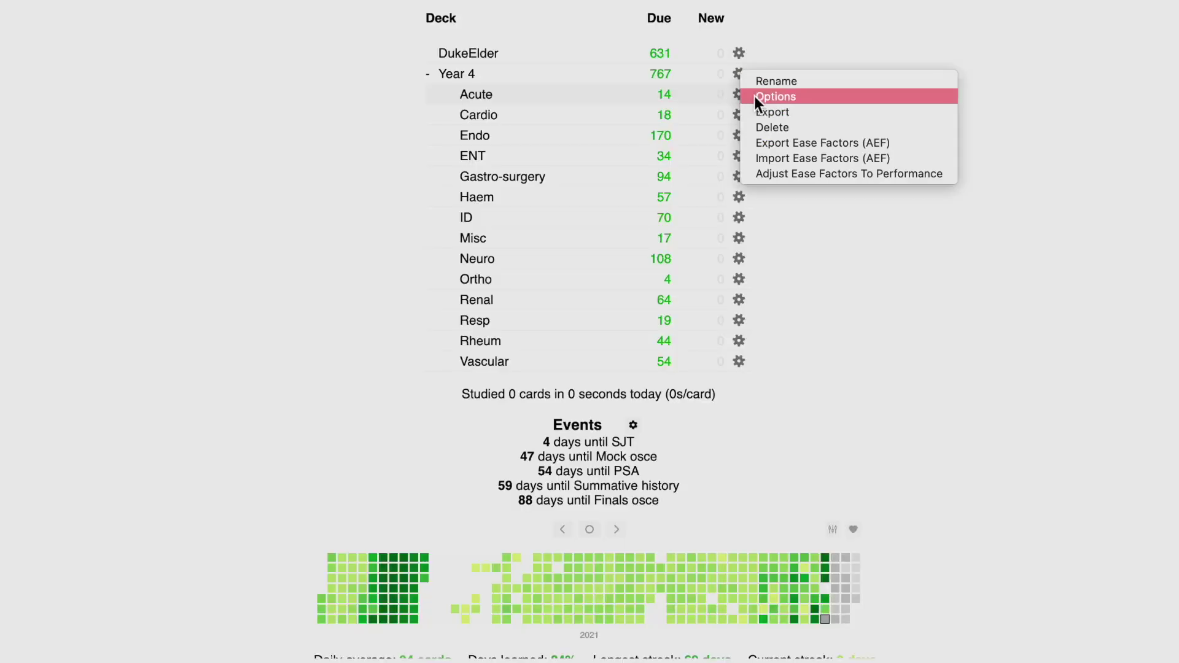
- Change Year 4's Maximum reviews/day from 9999 to 10 and save the options
click(756, 96)
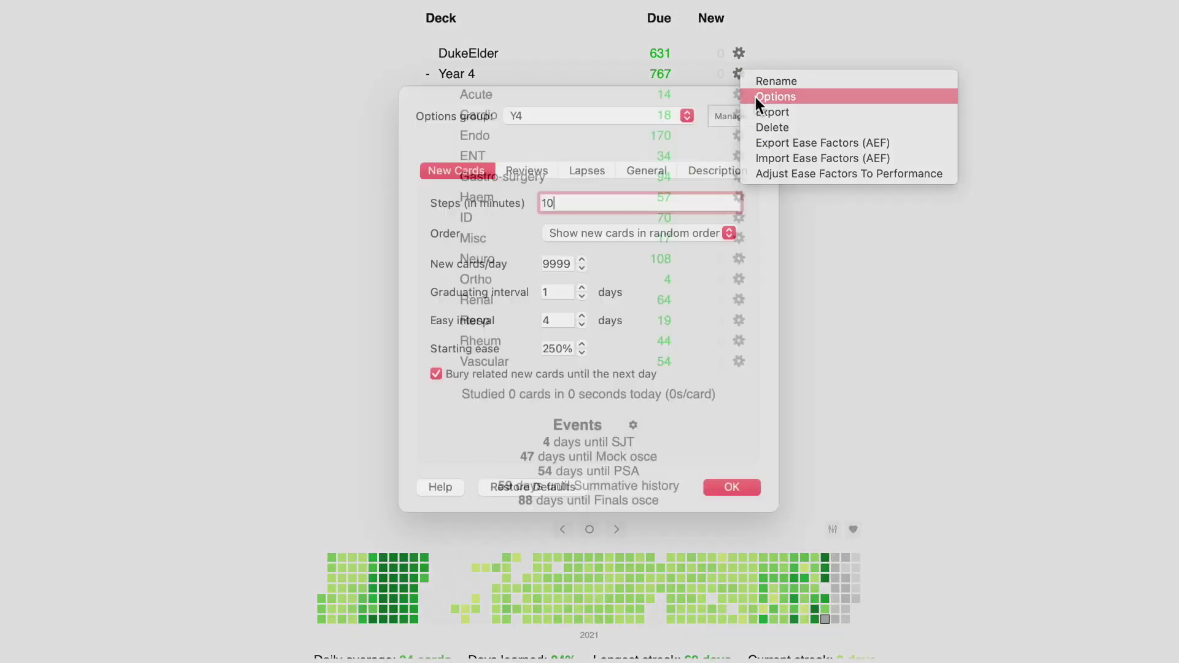
click(527, 188)
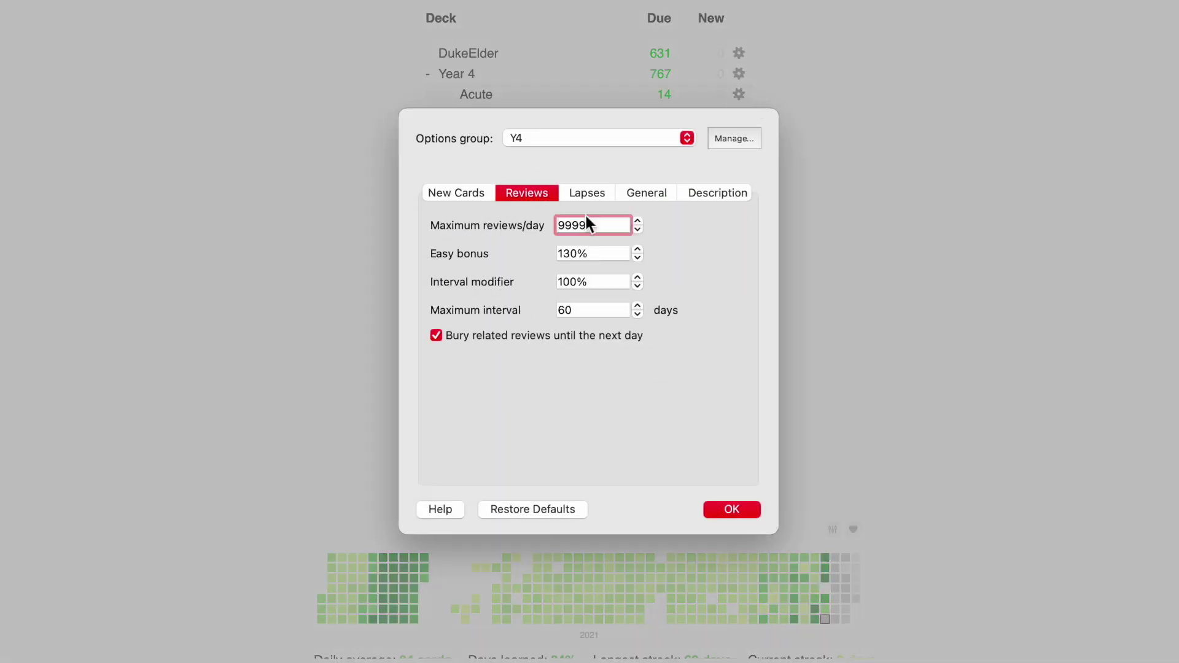
double_click(596, 227)
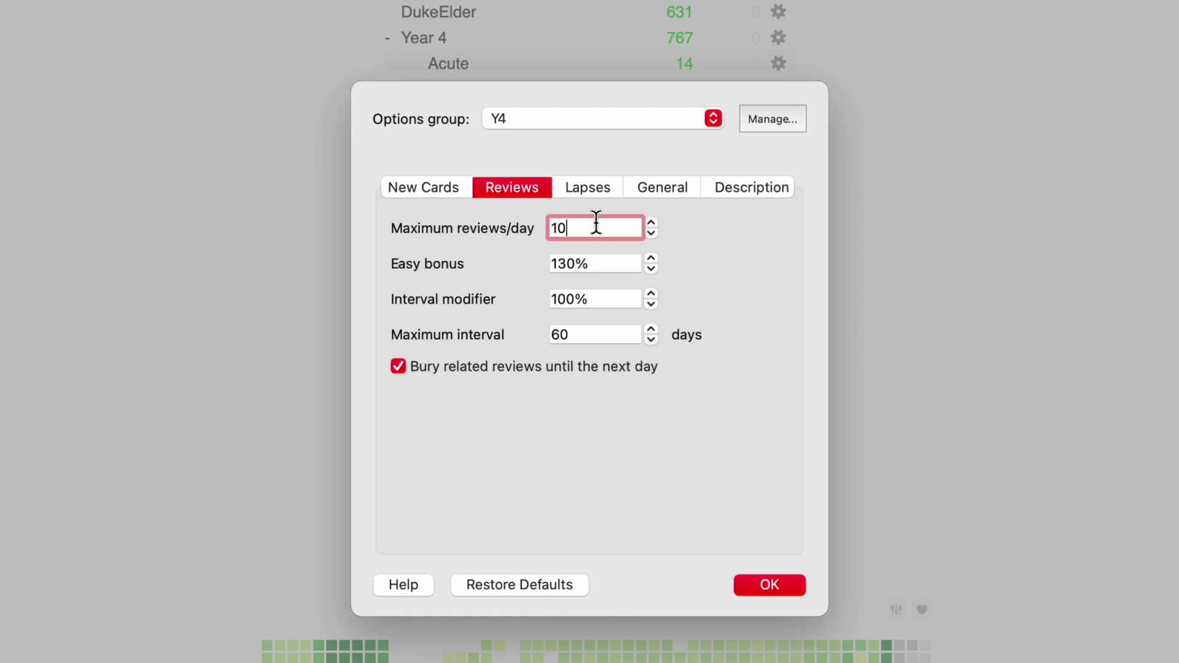
click(785, 575)
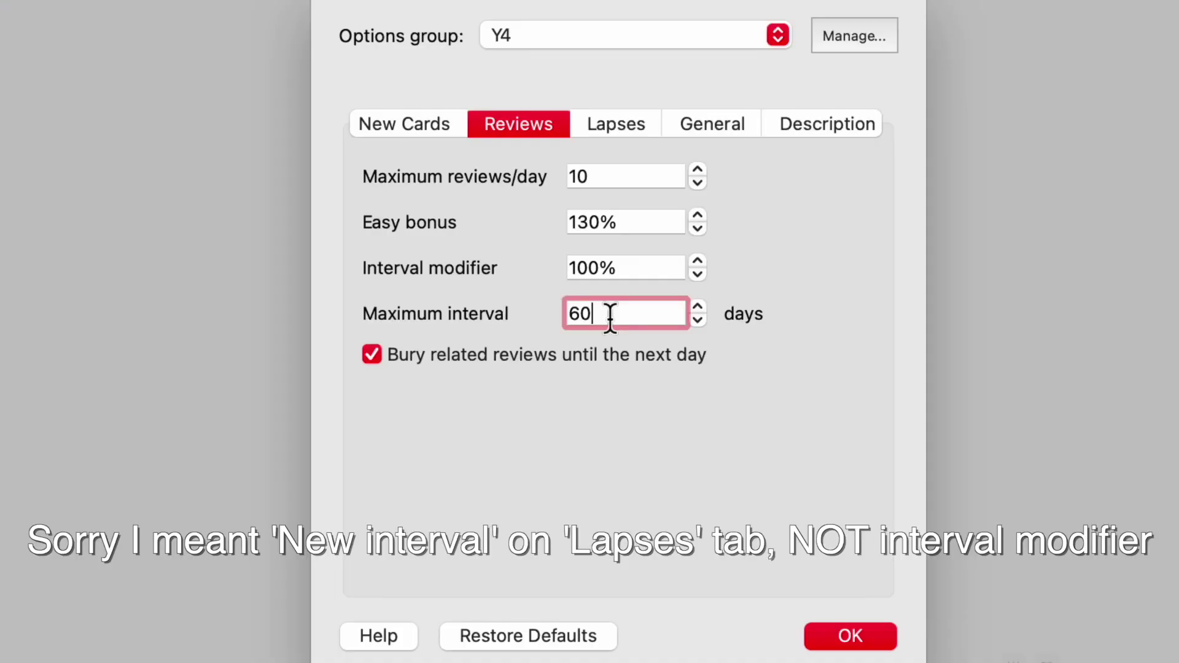
- Change the Lapses New interval from 100% to 60% and save
click(616, 123)
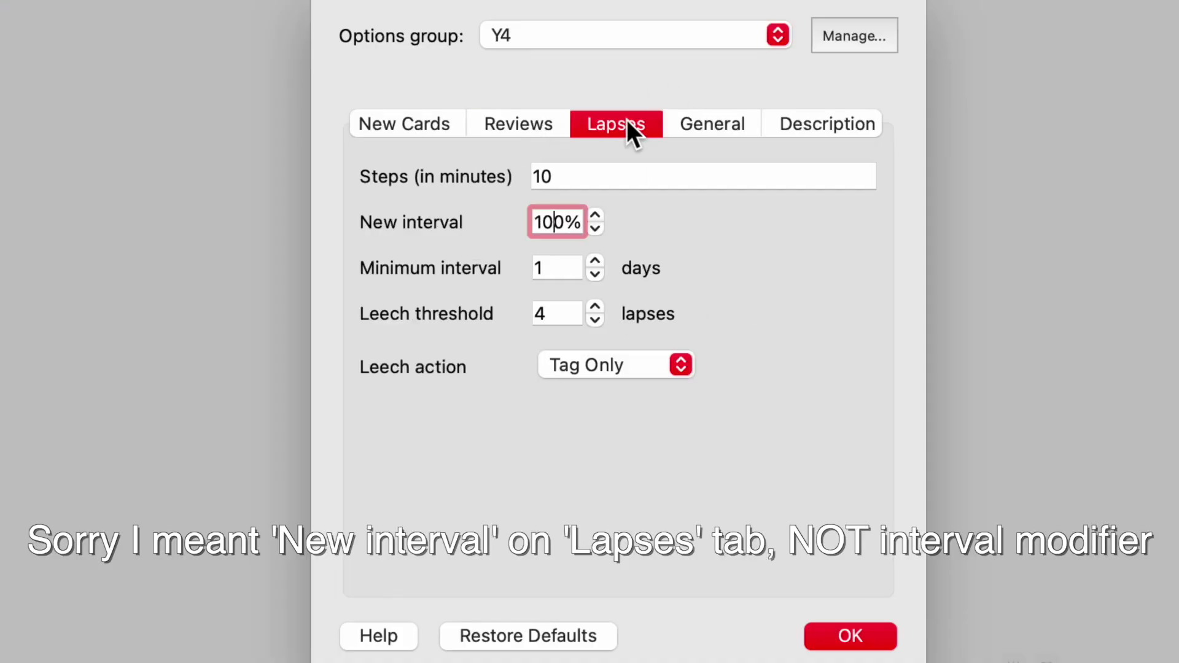
click(555, 222)
click(843, 639)
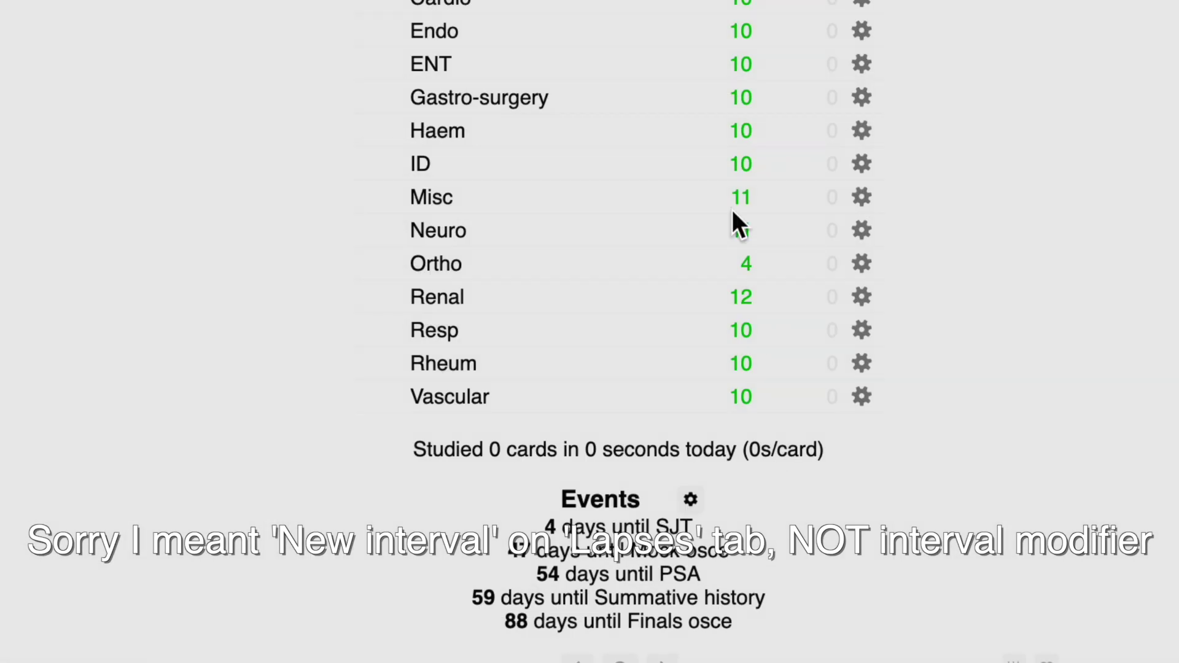